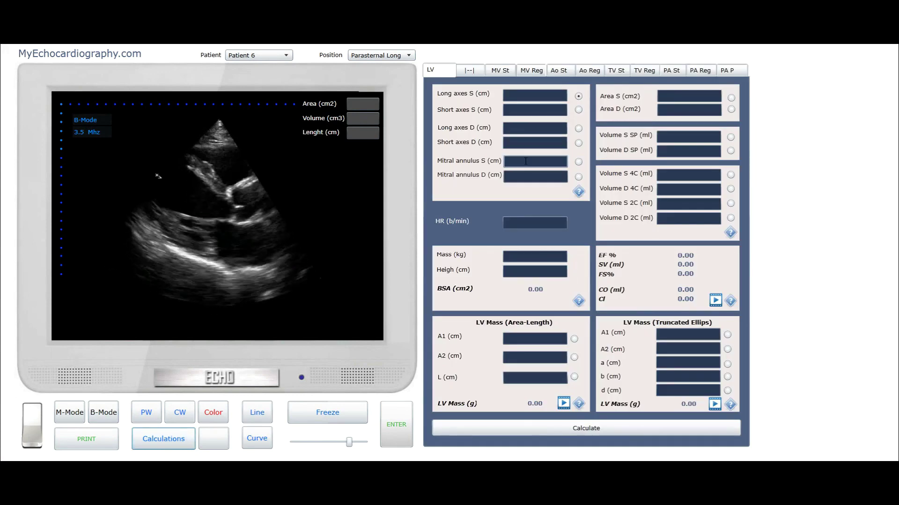
# Step: Switch the probe position to Apical 4 Chamber and freeze the loop on another cine frame
pyautogui.click(437, 72)
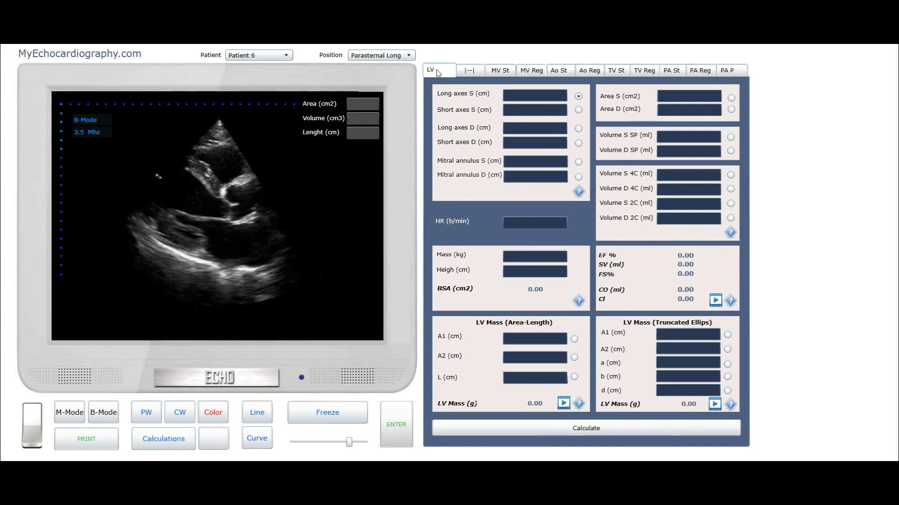
pyautogui.click(411, 57)
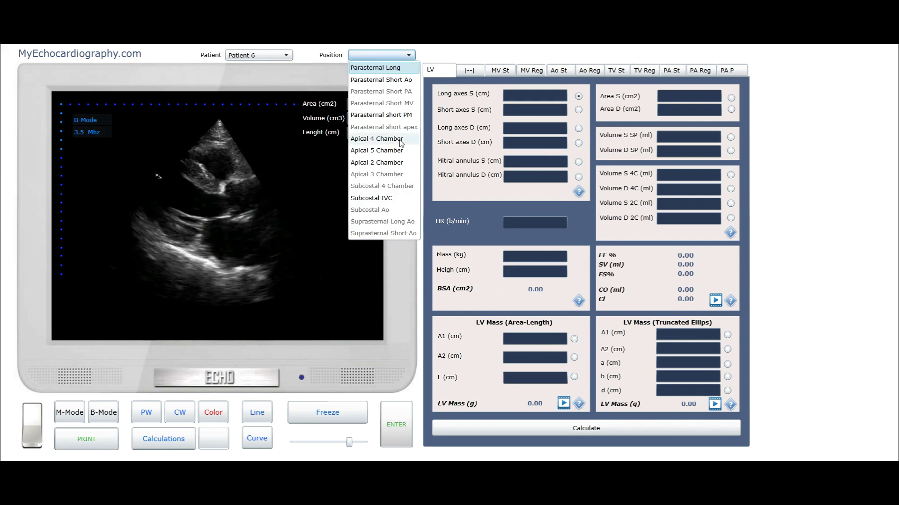
pyautogui.click(377, 139)
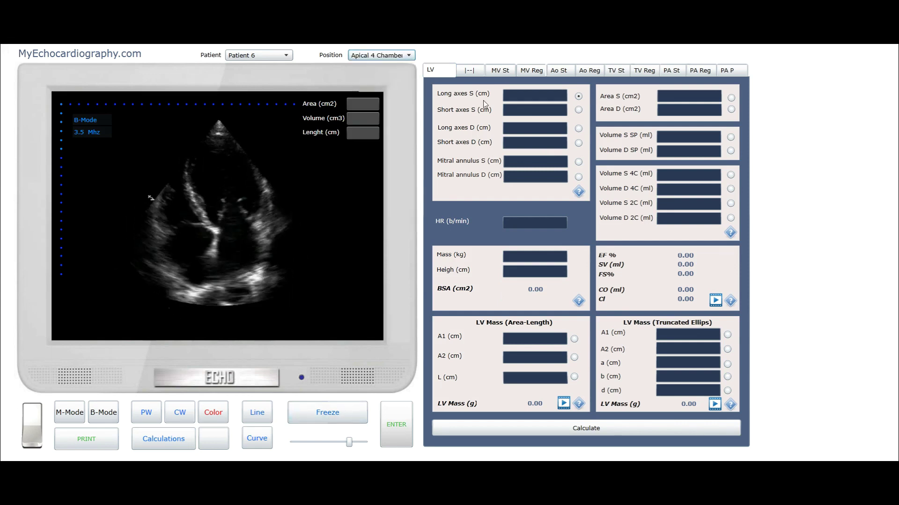
pyautogui.click(329, 415)
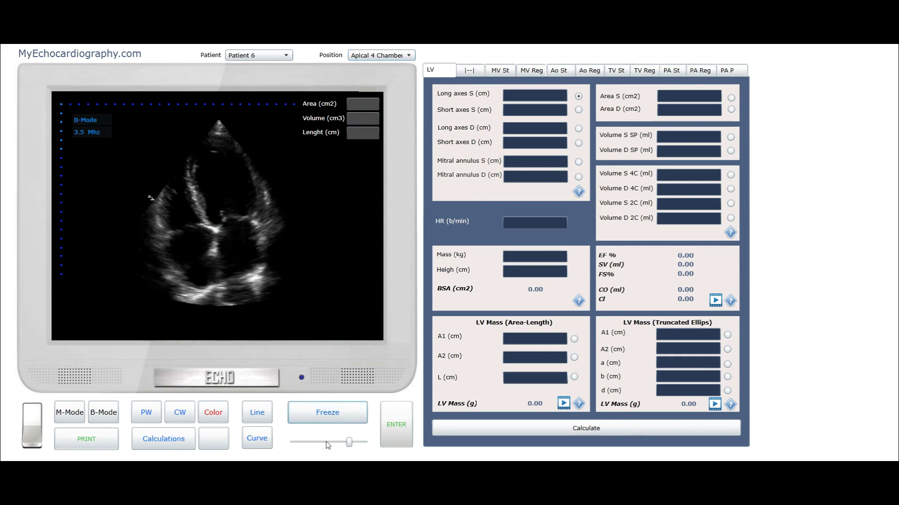
pyautogui.moveTo(350, 444)
pyautogui.mouseDown()
pyautogui.moveTo(339, 445)
pyautogui.moveTo(364, 445)
pyautogui.mouseUp()
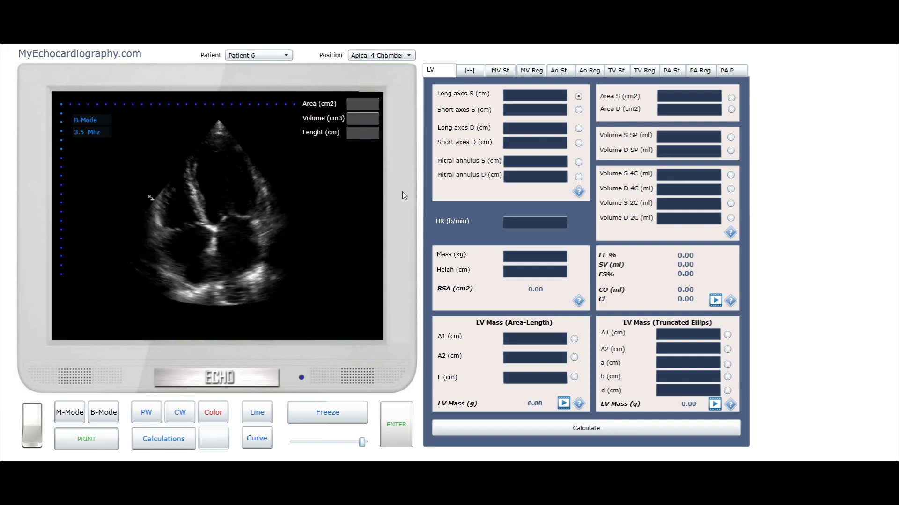
pyautogui.click(256, 418)
# Step: Measure the systolic LV long axis (8.26 cm) and short axis (5.02 cm) into the LV panel
pyautogui.moveTo(211, 143); pyautogui.dragTo(238, 227)
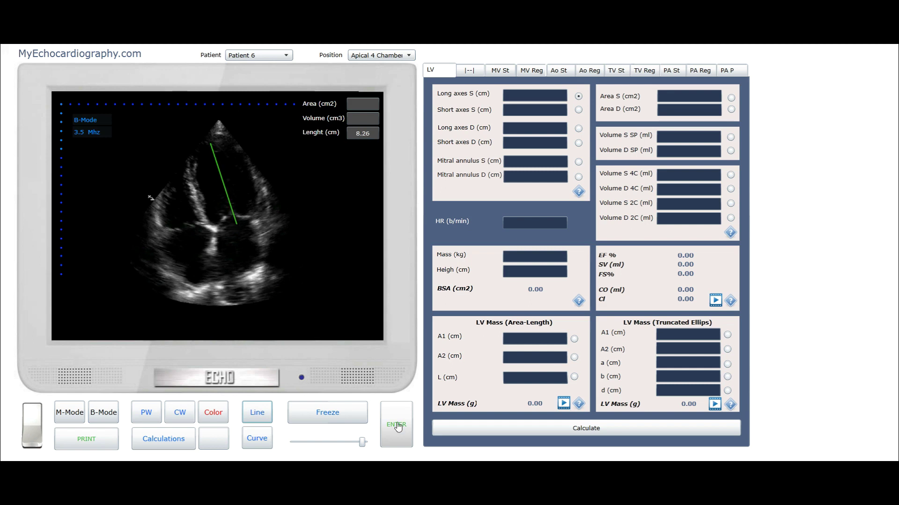
pyautogui.click(397, 430)
pyautogui.moveTo(204, 198); pyautogui.dragTo(255, 185)
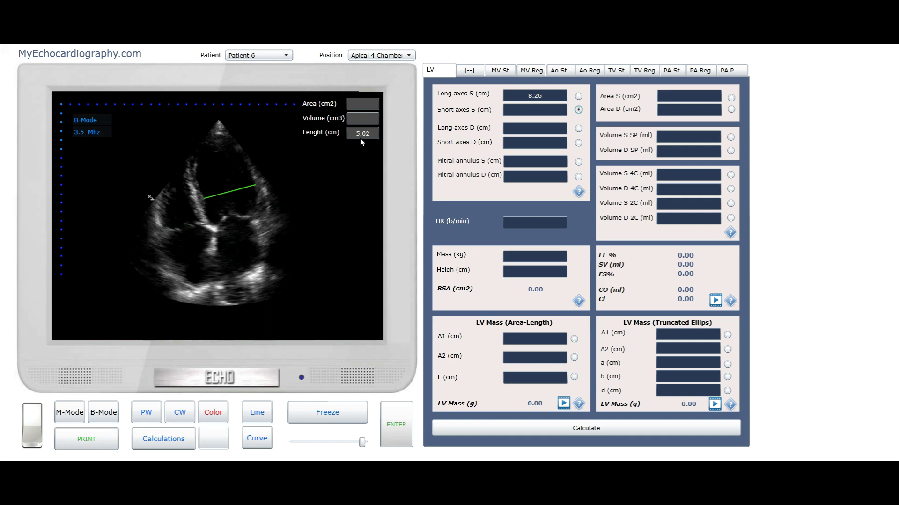
pyautogui.click(396, 427)
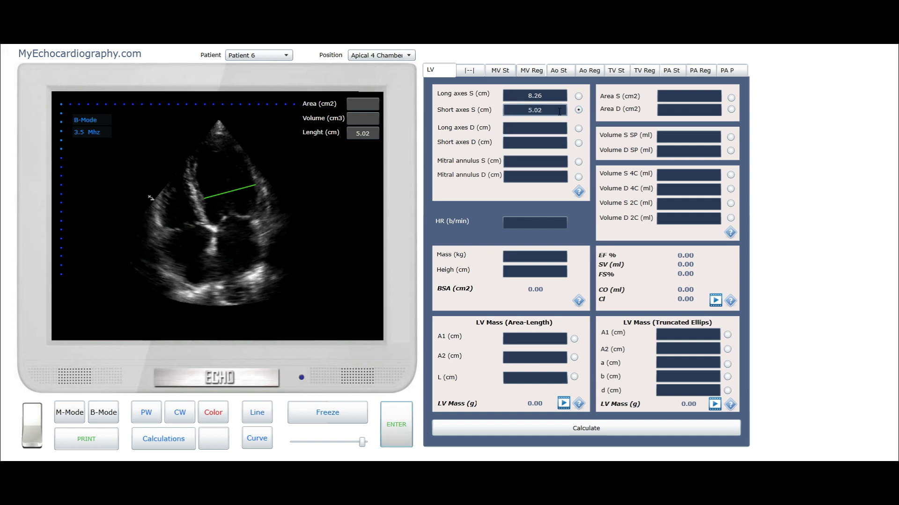
pyautogui.click(578, 128)
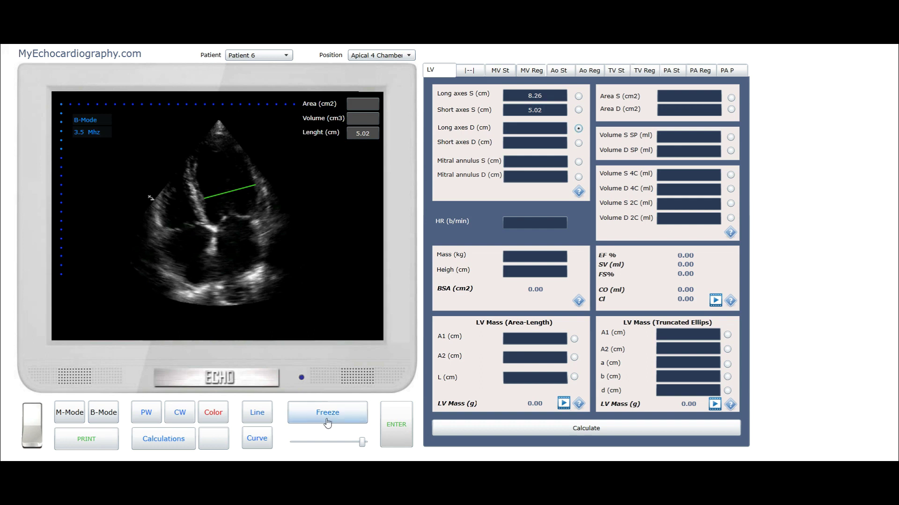
# Step: On a diastolic frame, measure LV long axis 8.84 cm and short axis 5.34 cm
pyautogui.moveTo(363, 443); pyautogui.dragTo(312, 442)
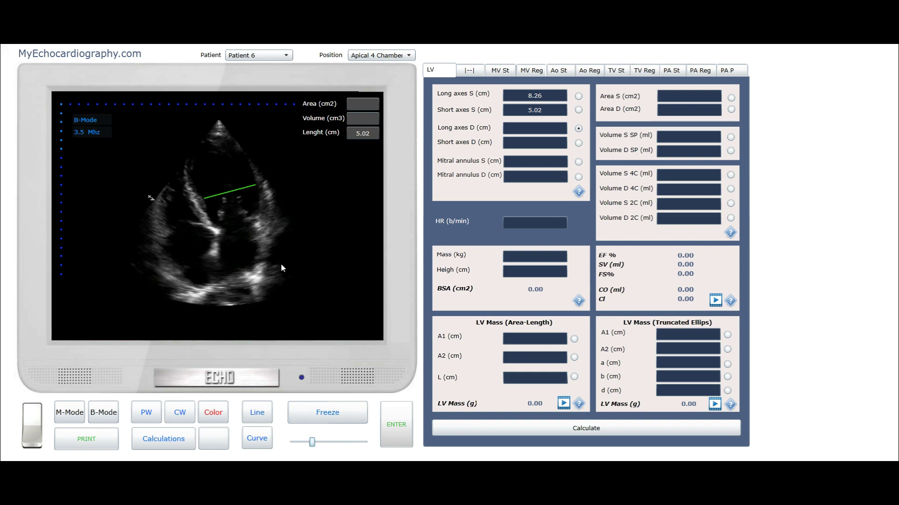
pyautogui.click(259, 411)
pyautogui.moveTo(205, 143)
pyautogui.mouseDown()
pyautogui.moveTo(236, 188)
pyautogui.moveTo(239, 227)
pyautogui.mouseUp()
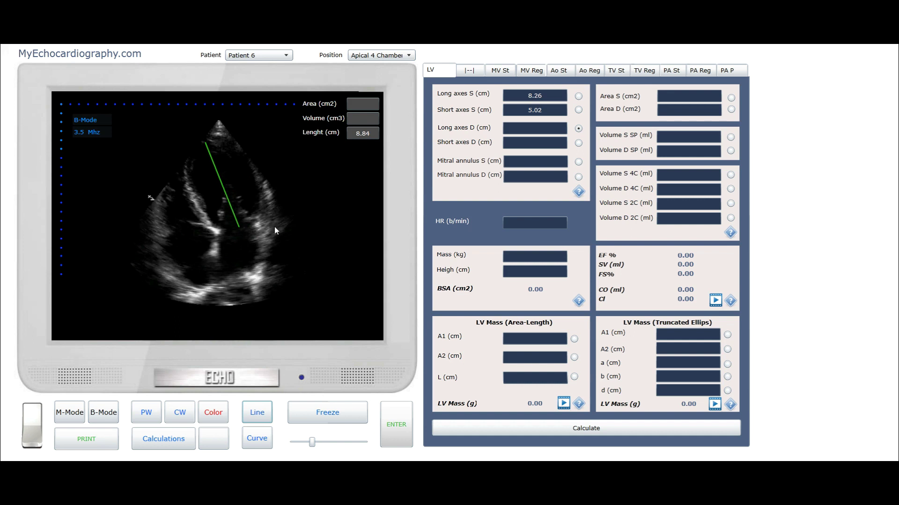
pyautogui.click(396, 424)
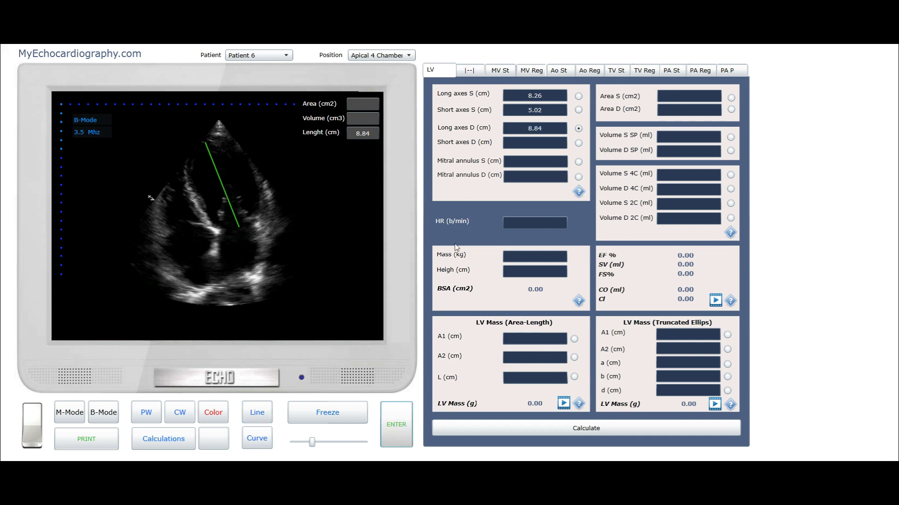
pyautogui.click(579, 143)
pyautogui.moveTo(199, 199); pyautogui.dragTo(250, 179)
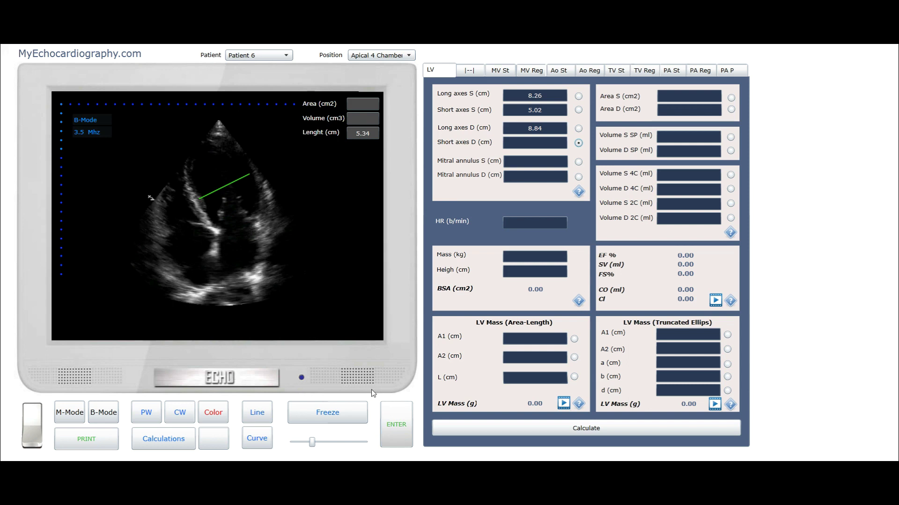
pyautogui.click(396, 427)
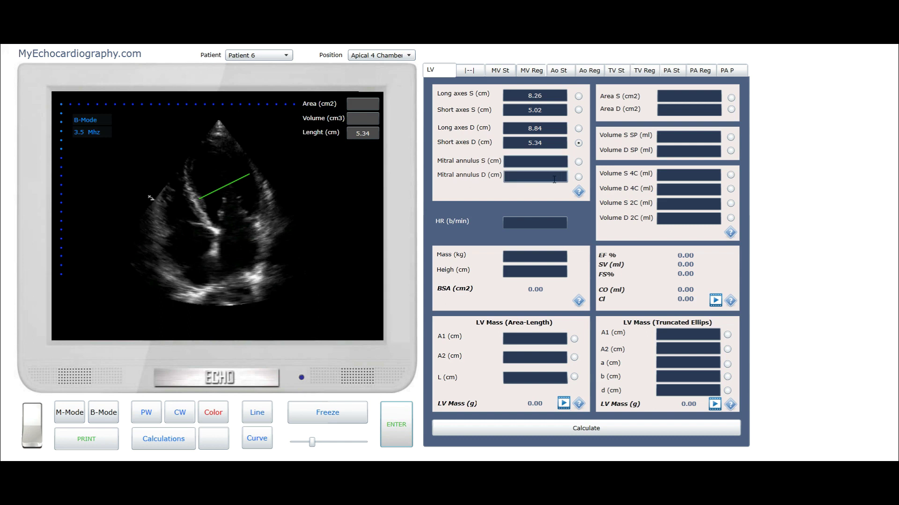
pyautogui.click(579, 176)
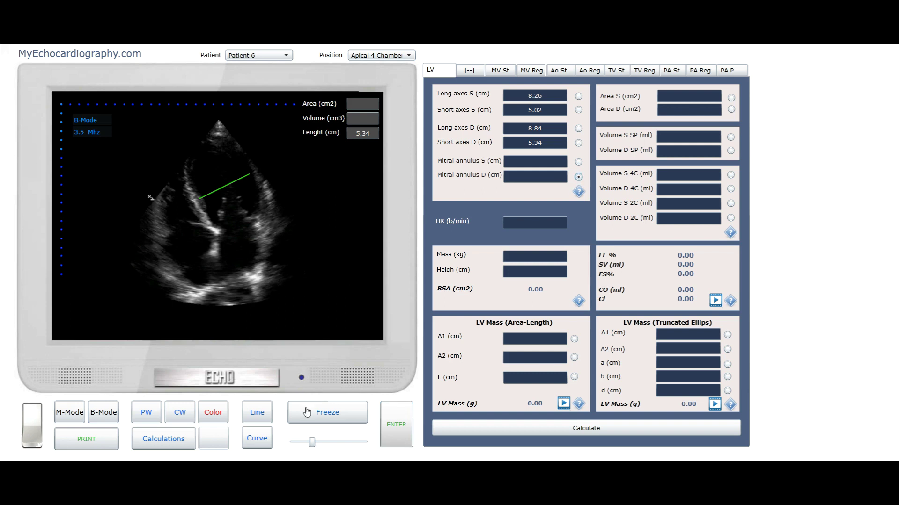
# Step: Measure the diastolic mitral annulus width and store it as Mitral annulus D, 2.54 cm
pyautogui.click(257, 412)
pyautogui.moveTo(222, 227); pyautogui.dragTo(249, 220)
pyautogui.click(392, 425)
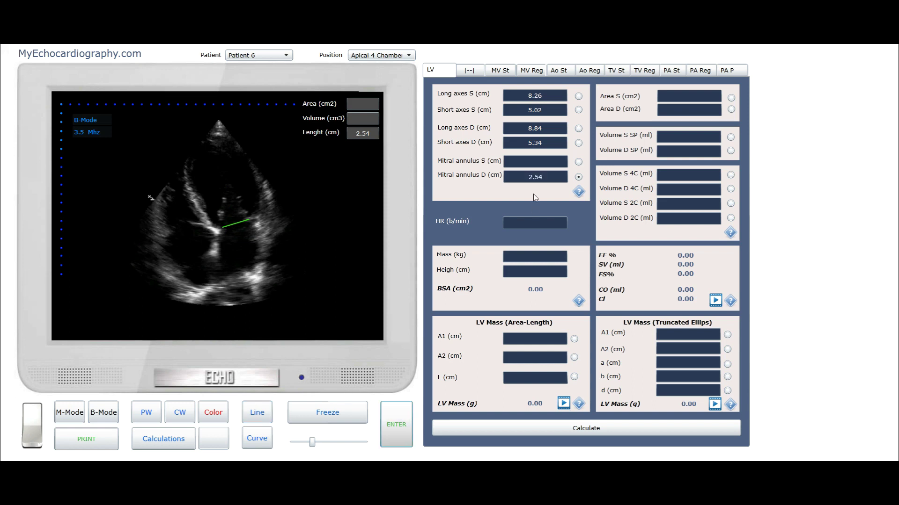
# Step: On a systolic frame, measure the mitral annulus again and store Mitral annulus S as 2.1 cm
pyautogui.moveTo(312, 441); pyautogui.dragTo(357, 447)
pyautogui.click(578, 161)
pyautogui.click(257, 412)
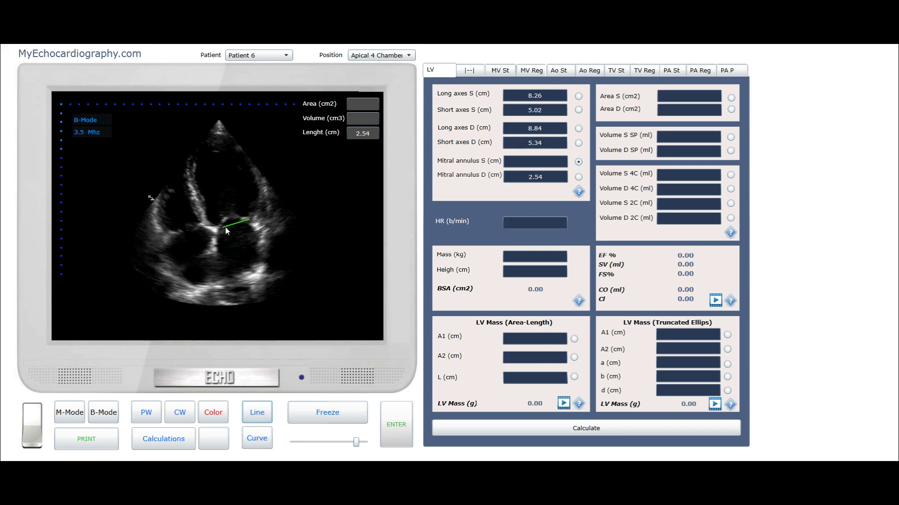
pyautogui.moveTo(223, 228); pyautogui.dragTo(222, 227)
pyautogui.moveTo(223, 228); pyautogui.dragTo(246, 222)
pyautogui.moveTo(246, 223); pyautogui.dragTo(246, 223)
pyautogui.click(396, 424)
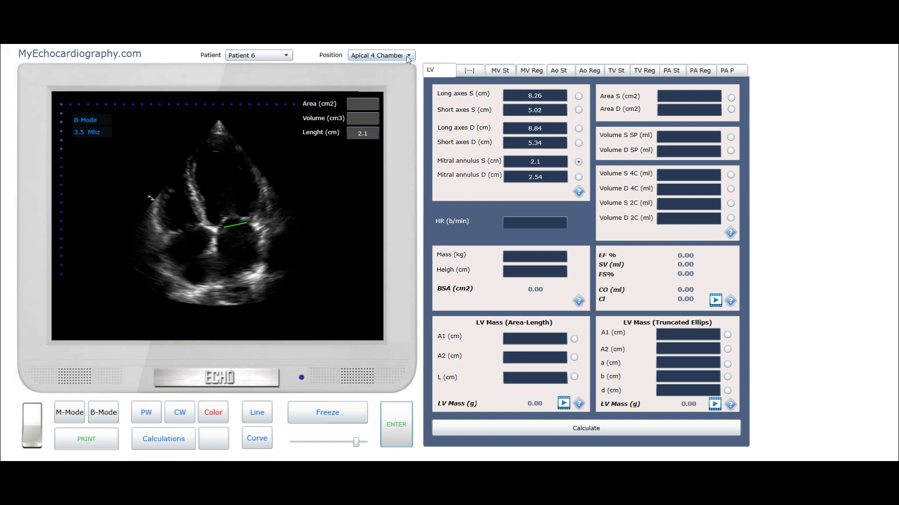
# Step: Switch to the Apical 2 Chamber view and try freezing the loop
pyautogui.click(406, 55)
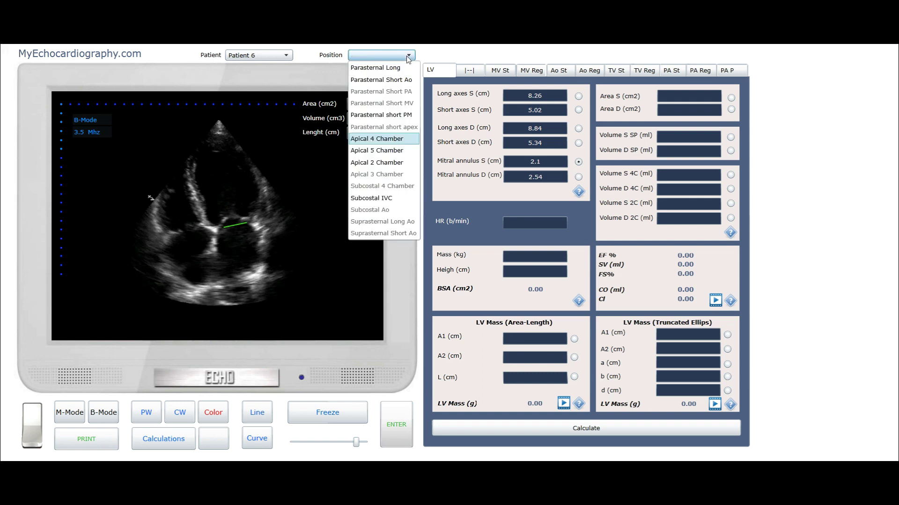
pyautogui.click(384, 163)
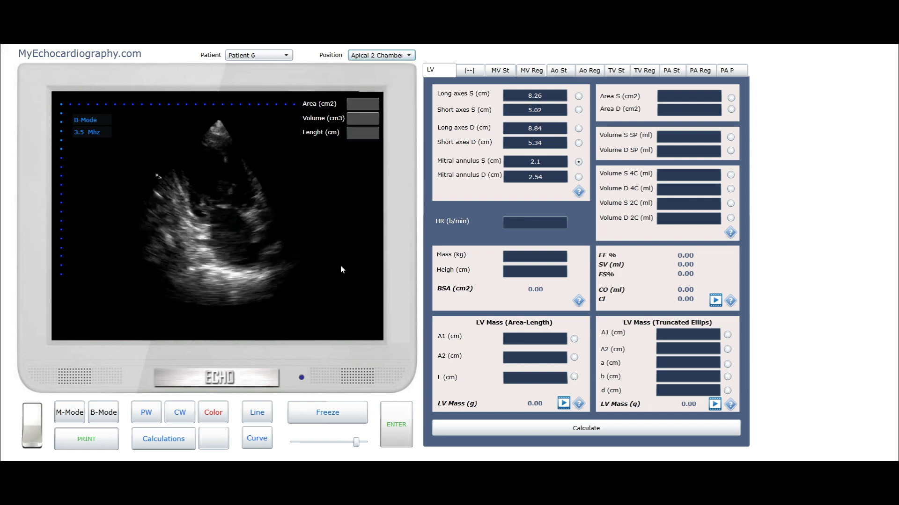
pyautogui.click(329, 412)
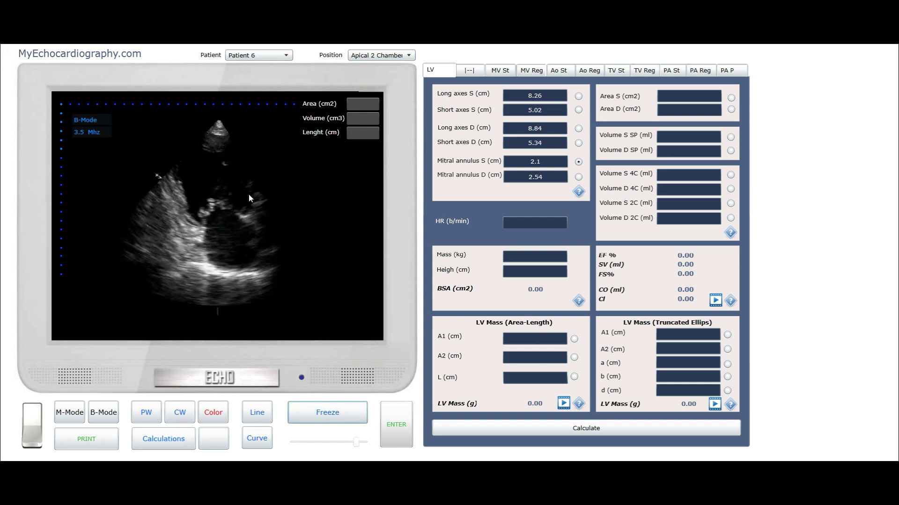
# Step: Return to the Parasternal Long view and close the LV calculations panel
pyautogui.click(410, 56)
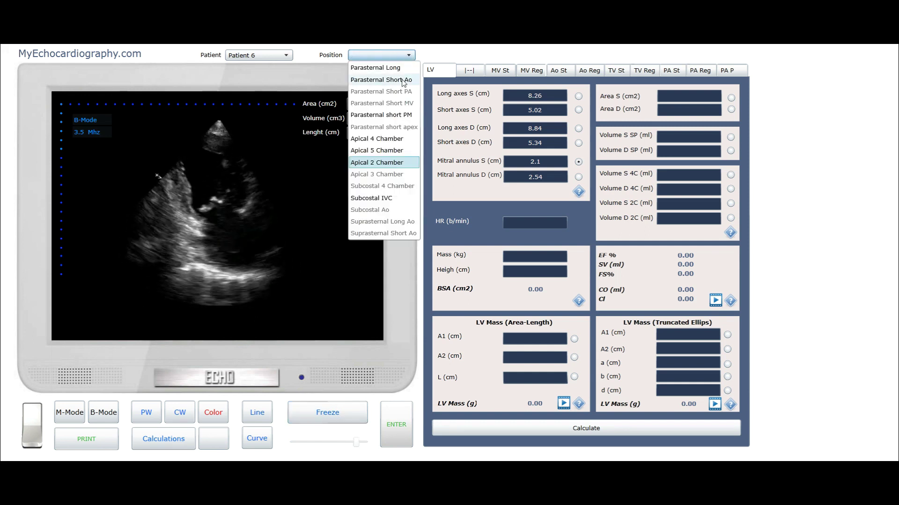
pyautogui.click(397, 68)
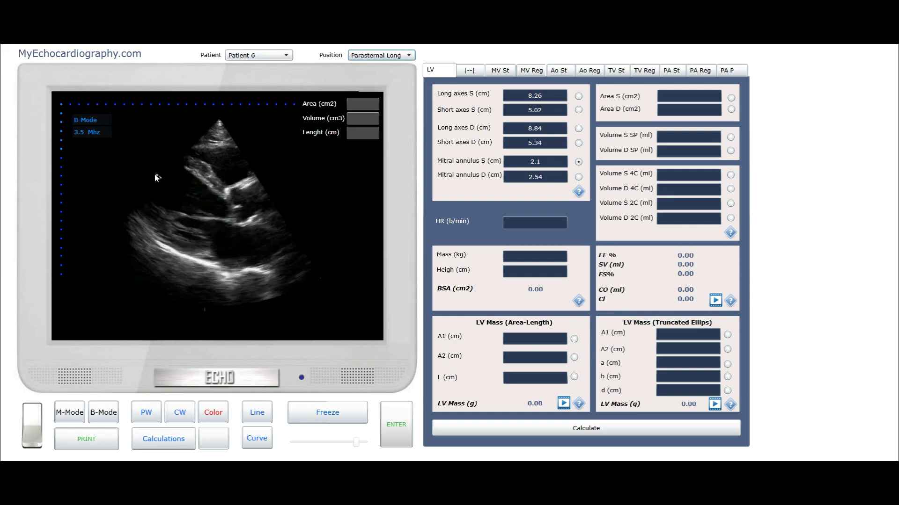
pyautogui.click(316, 417)
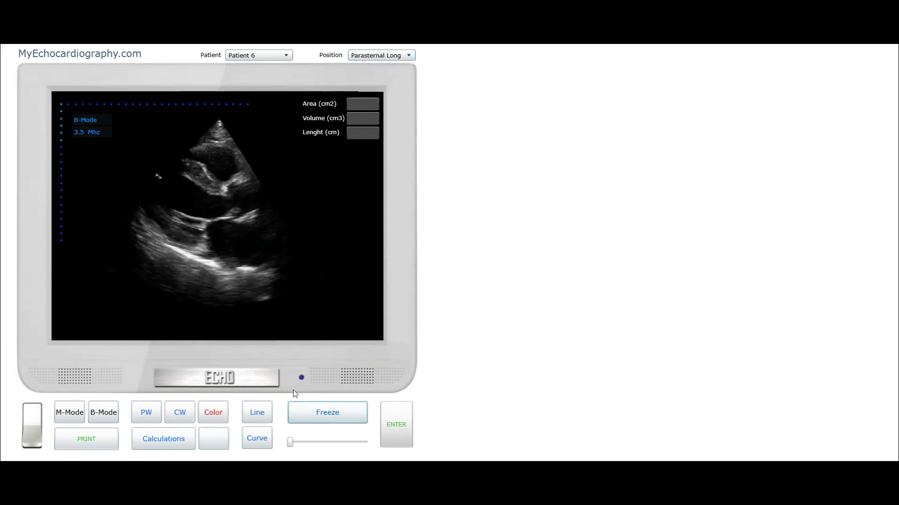
# Step: Pick a new parasternal frame, draw a length line, and place the M-mode cursor to show the trace
pyautogui.moveTo(290, 443); pyautogui.dragTo(400, 453)
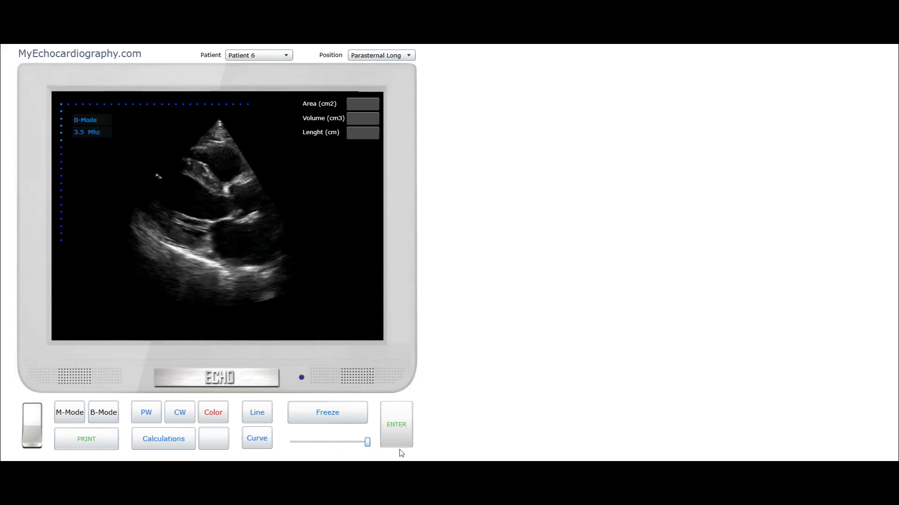
pyautogui.click(257, 412)
pyautogui.moveTo(204, 164); pyautogui.dragTo(195, 178)
pyautogui.click(70, 414)
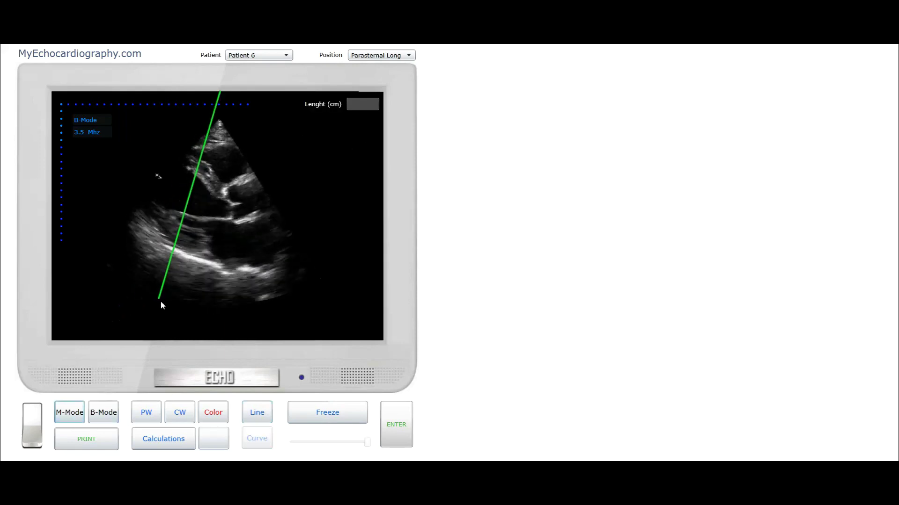
pyautogui.click(146, 279)
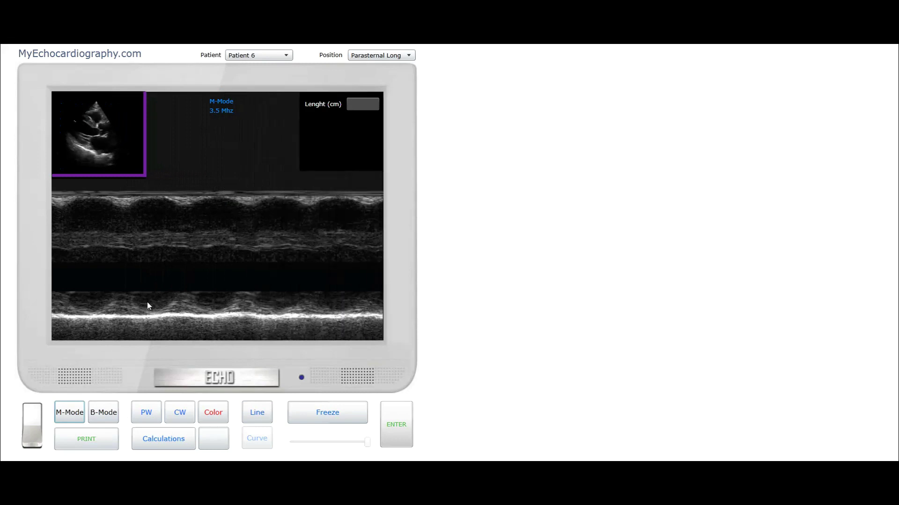
# Step: Draw a vertical length line across the M-mode trace, measuring 5.64 cm
pyautogui.click(257, 412)
pyautogui.moveTo(196, 249); pyautogui.dragTo(198, 233)
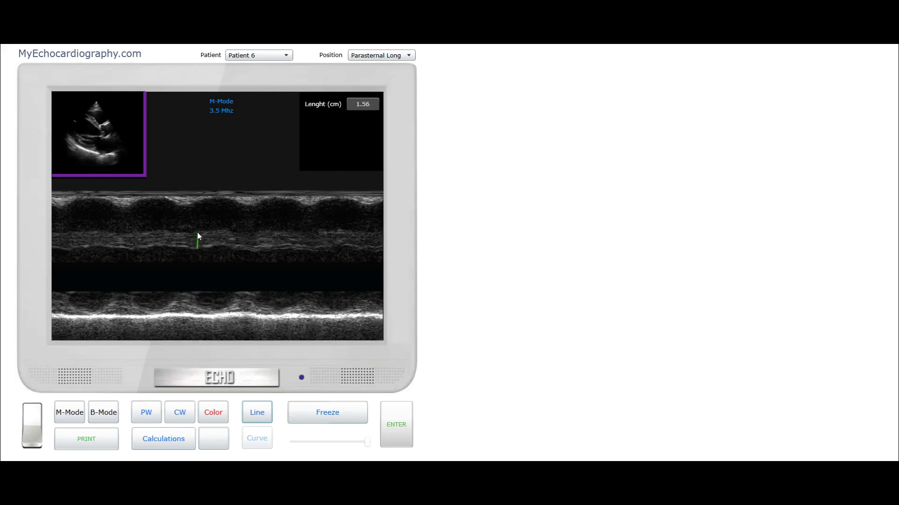
pyautogui.moveTo(160, 274); pyautogui.dragTo(158, 306)
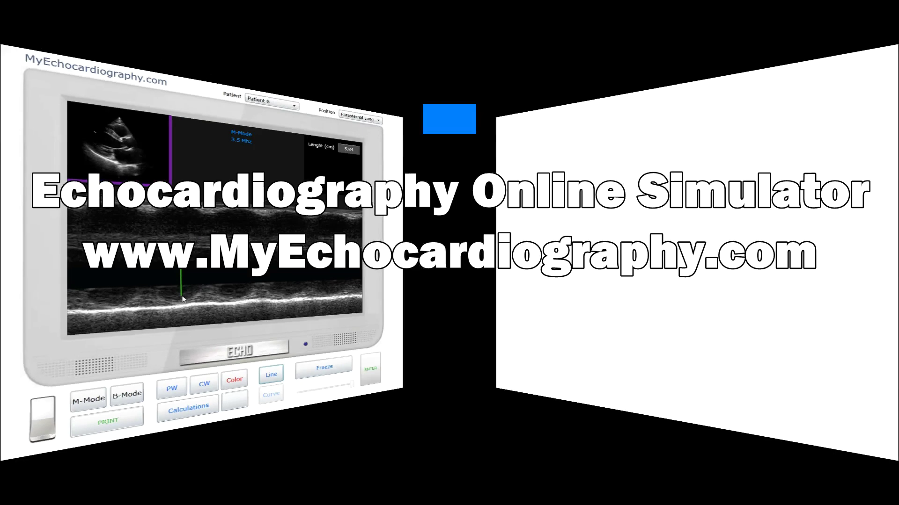